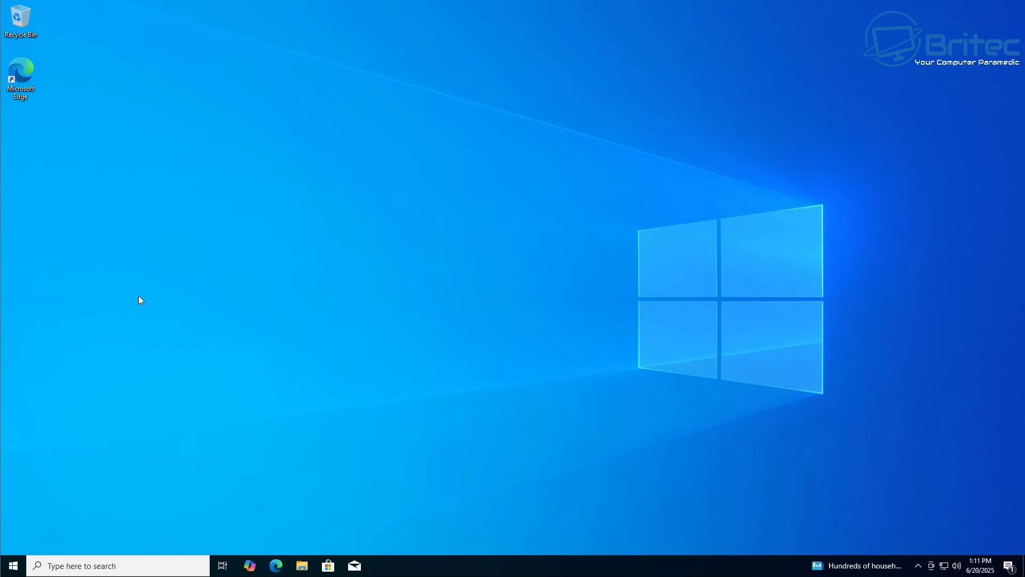
- In Update & Security, check for updates, turn on getting the latest updates early, then close Settings
click(16, 562)
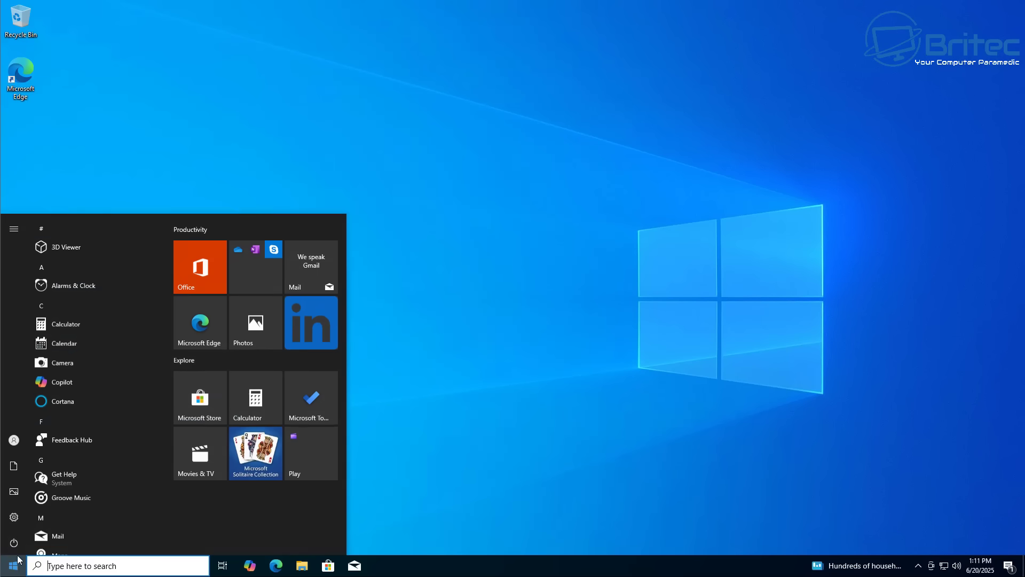
click(14, 517)
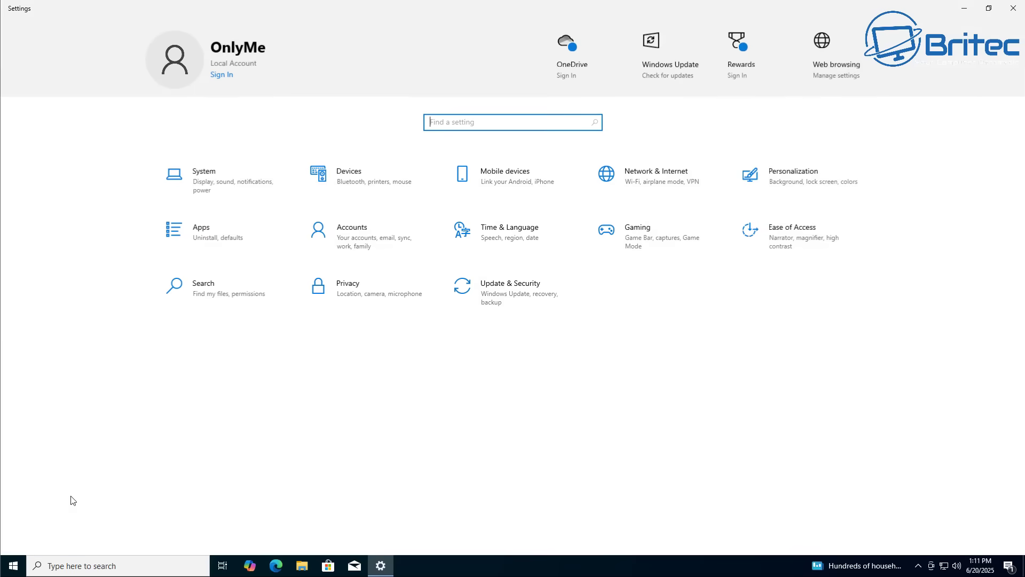
click(487, 293)
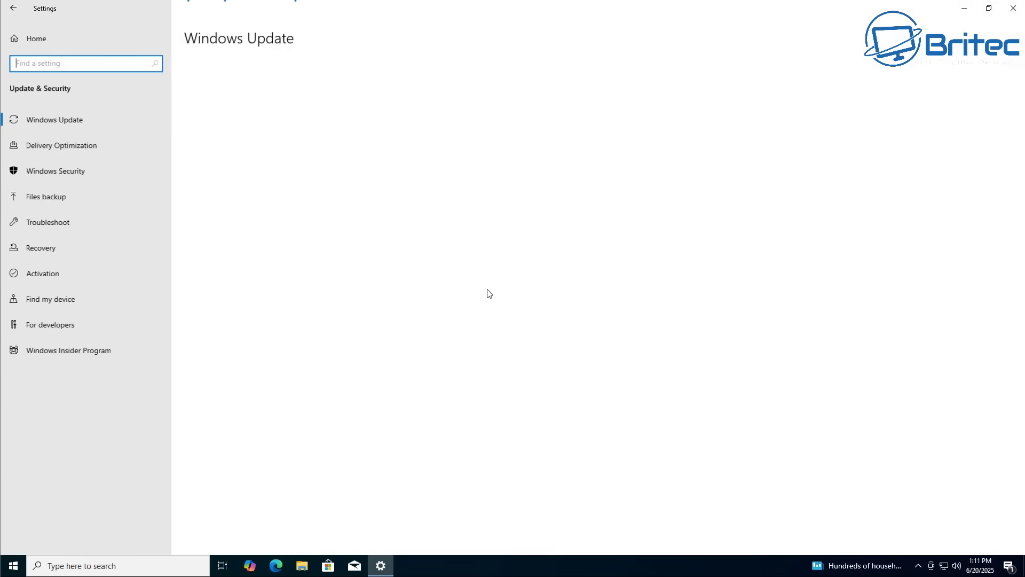
click(247, 101)
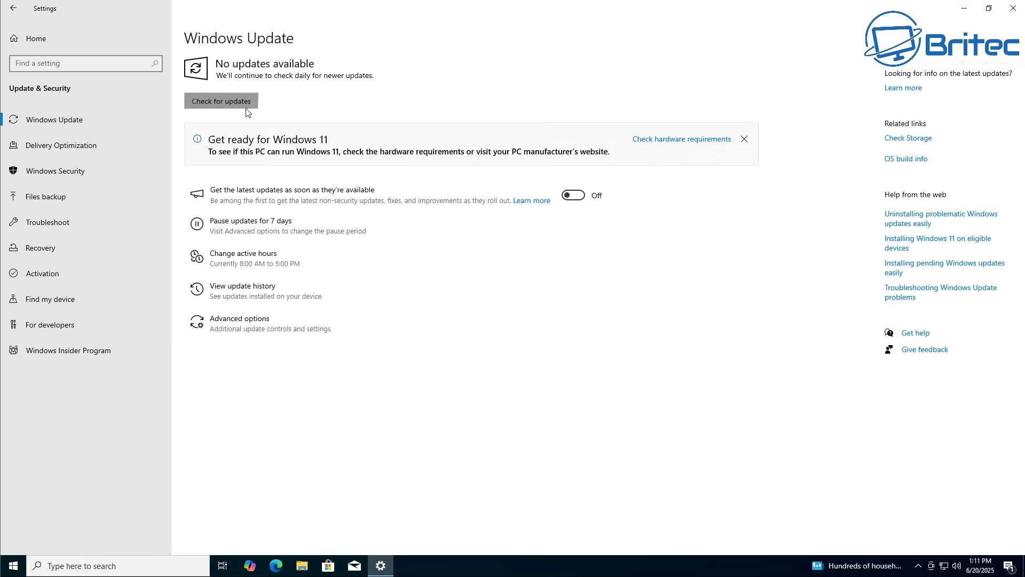
click(573, 160)
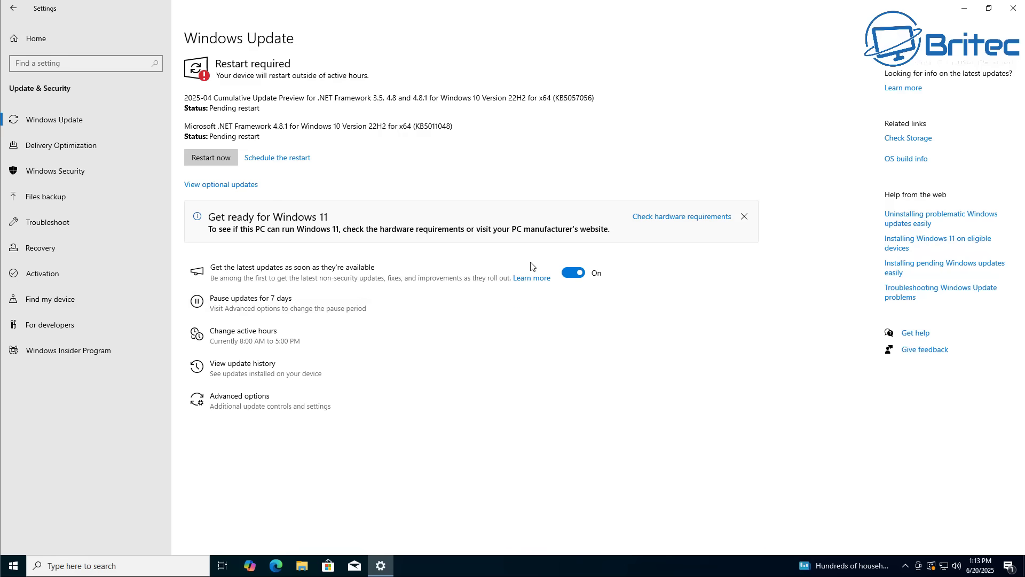
click(1015, 9)
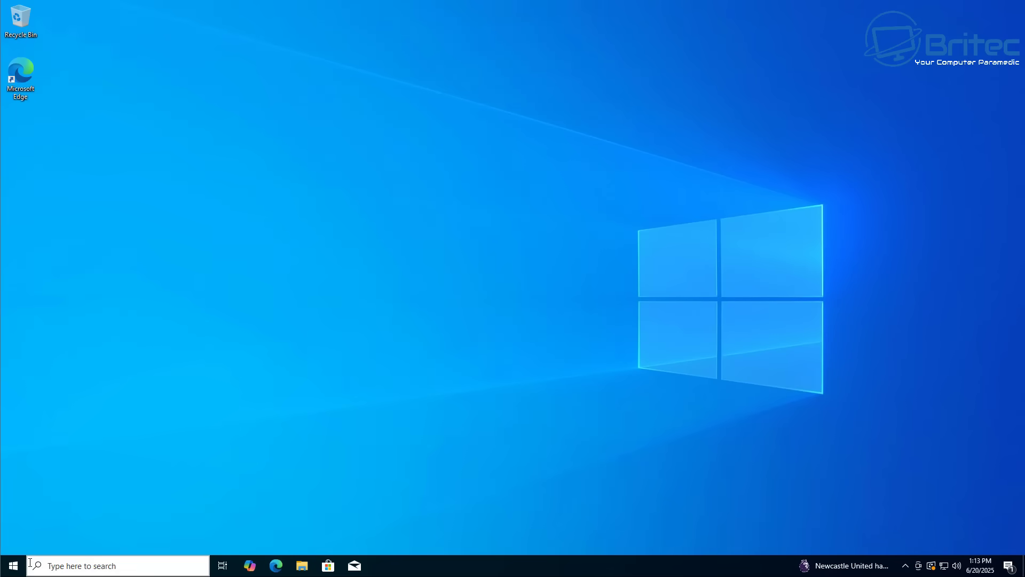
click(10, 562)
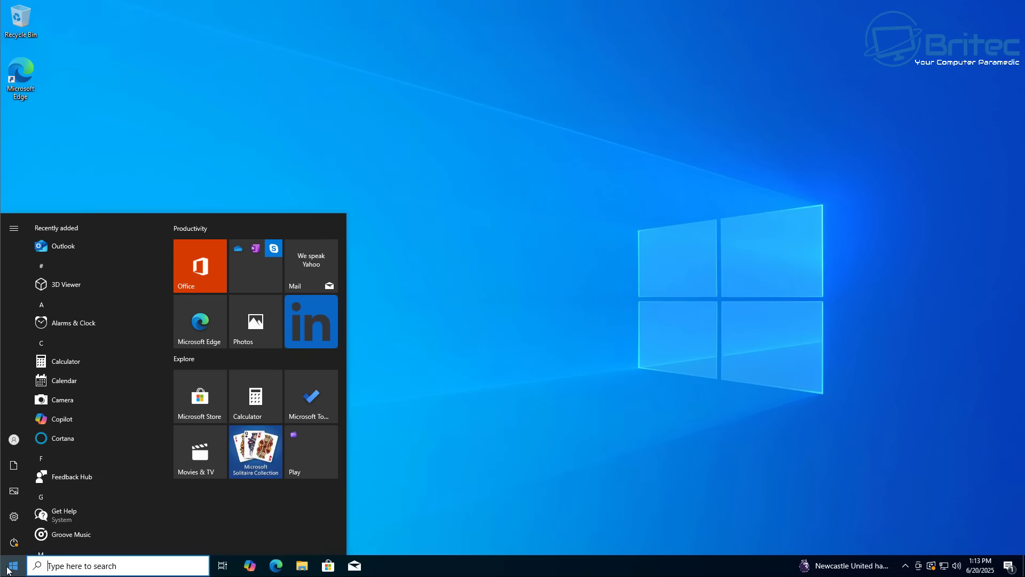
click(14, 516)
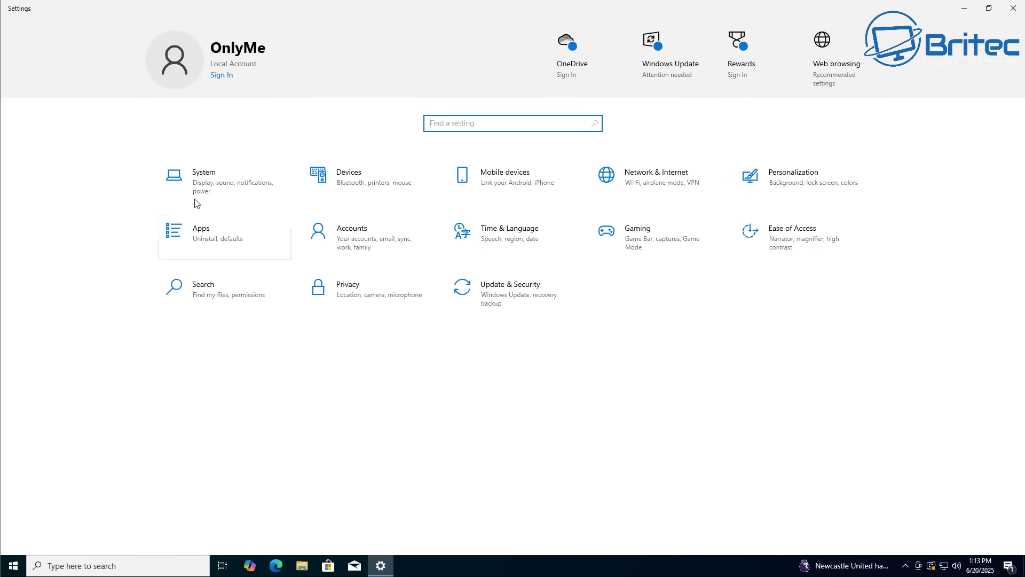
click(201, 176)
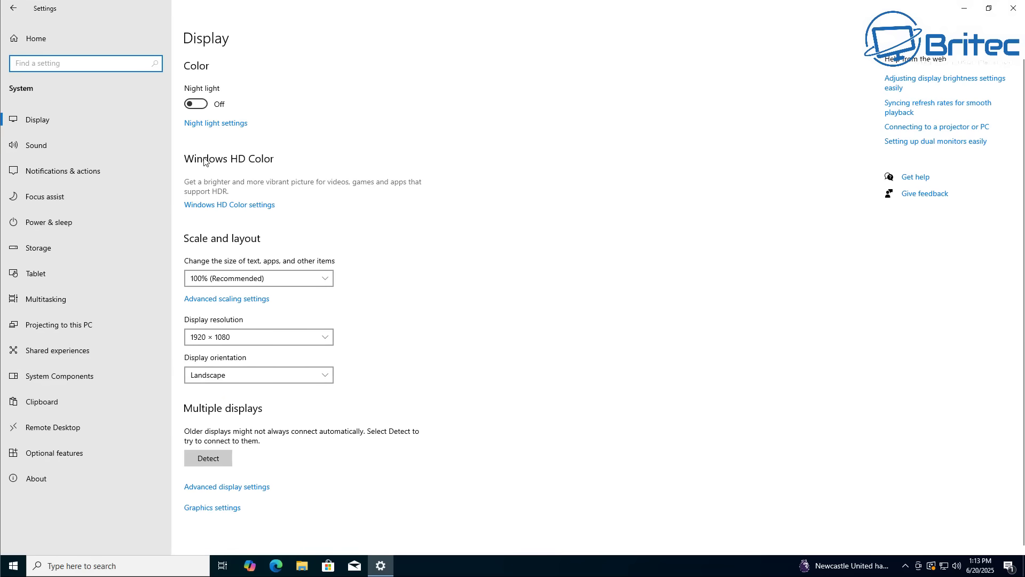
click(57, 456)
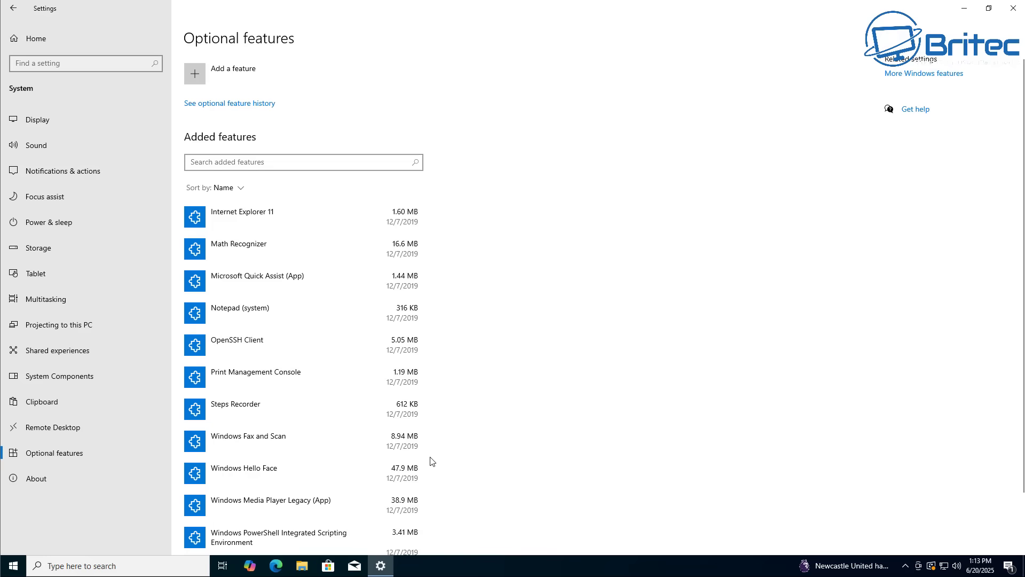
scroll(433, 462, down, 3)
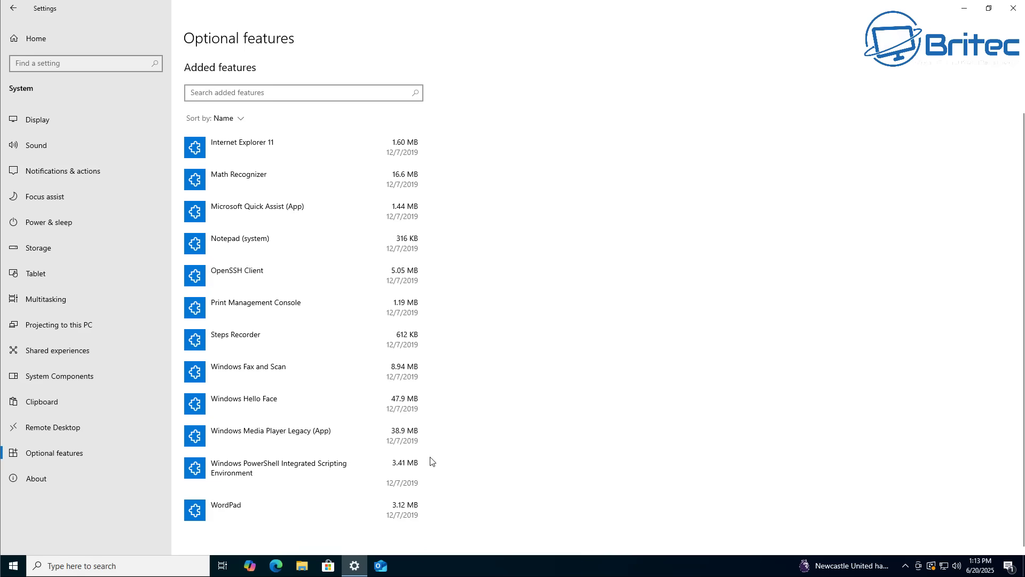
scroll(433, 461, up, 3)
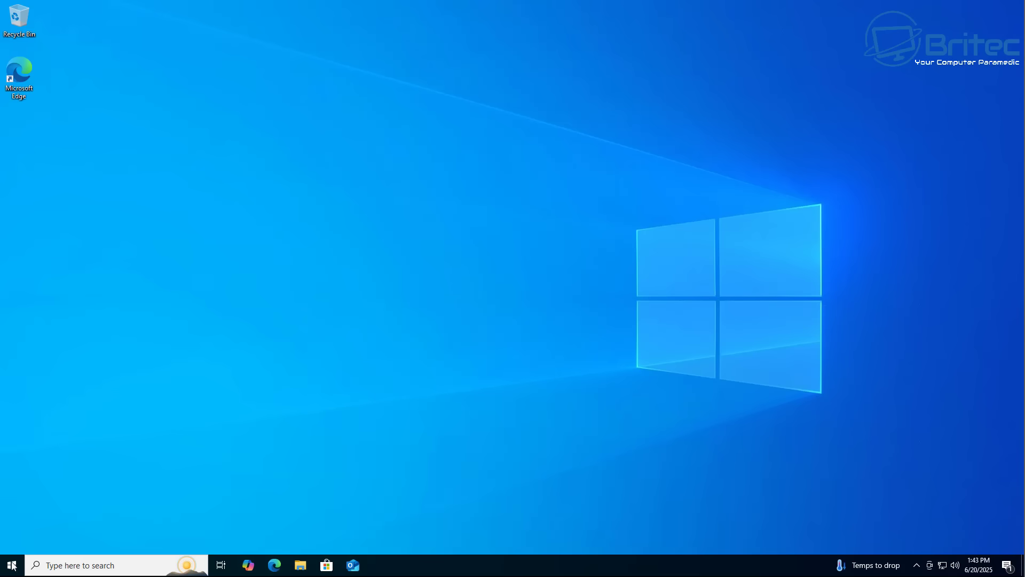
- Search the Start menu for 'back' and launch the Windows Backup app
click(12, 566)
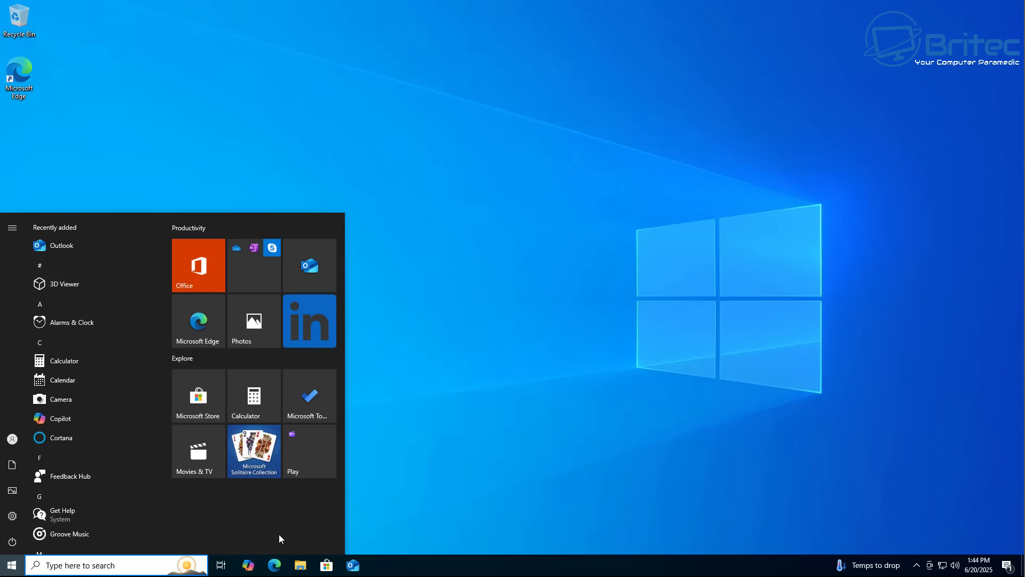
text(ba)
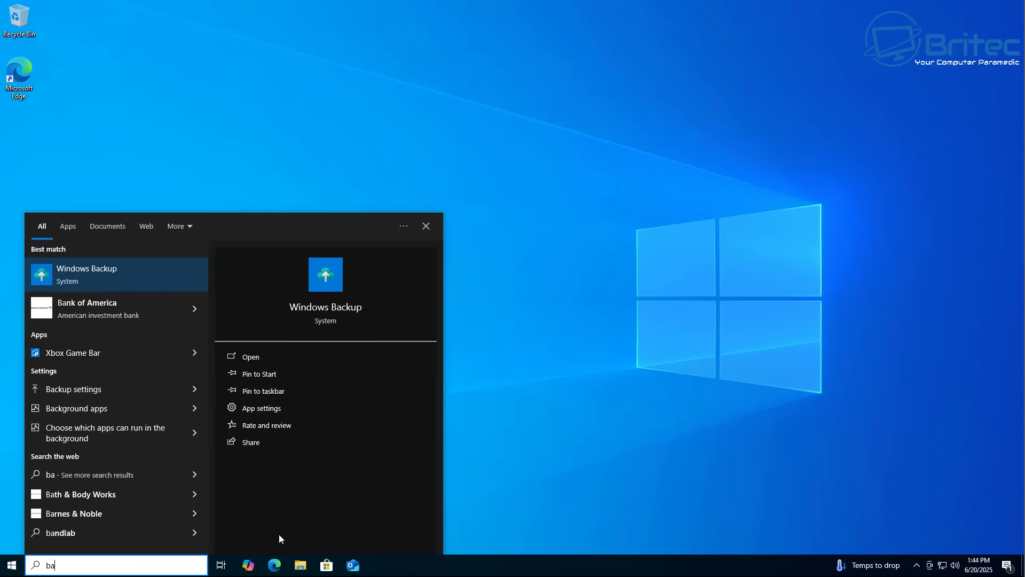
text(ck)
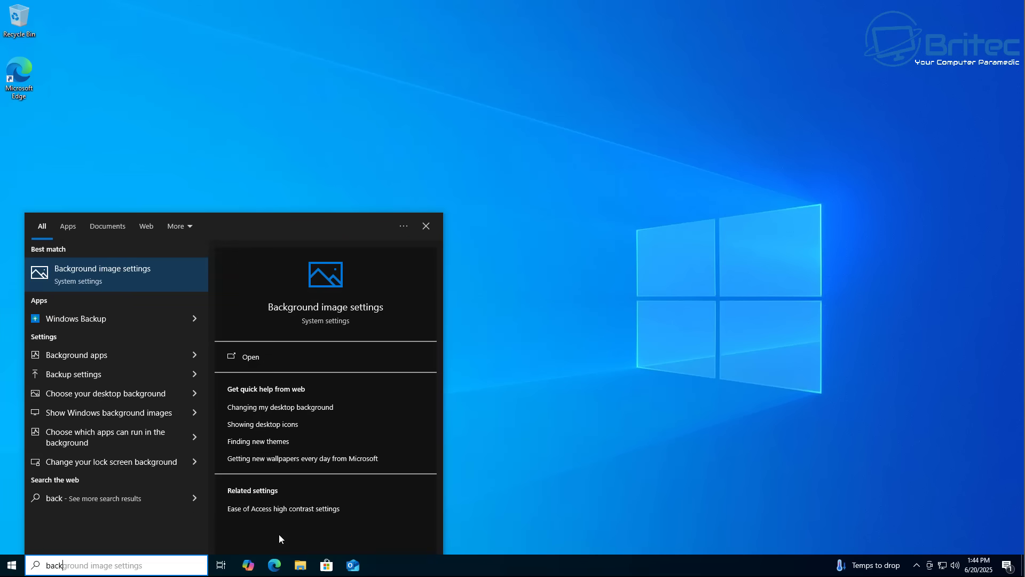
click(100, 320)
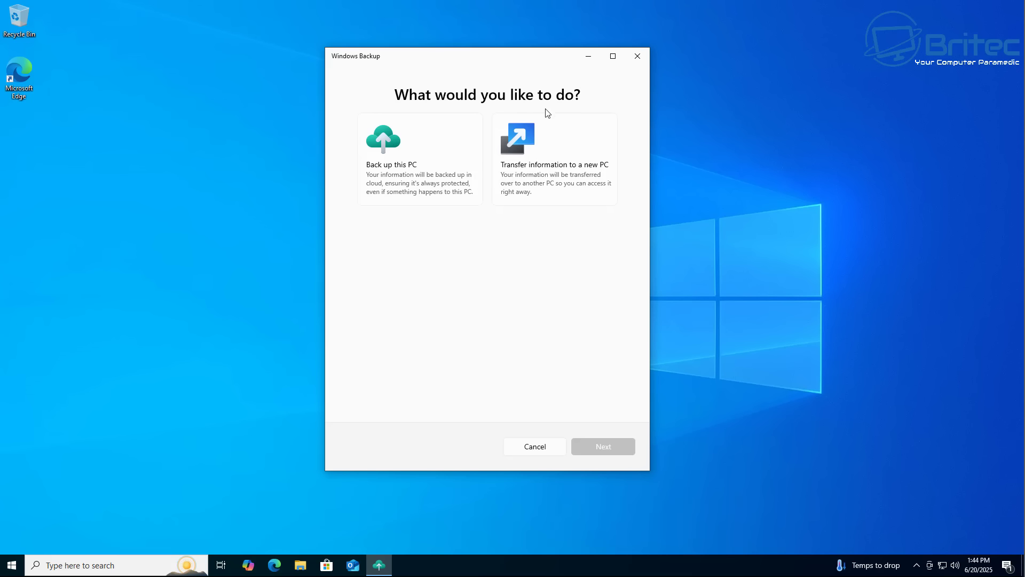
- Choose 'Transfer information to a new PC', view the pairing page, then close Windows Backup
click(540, 163)
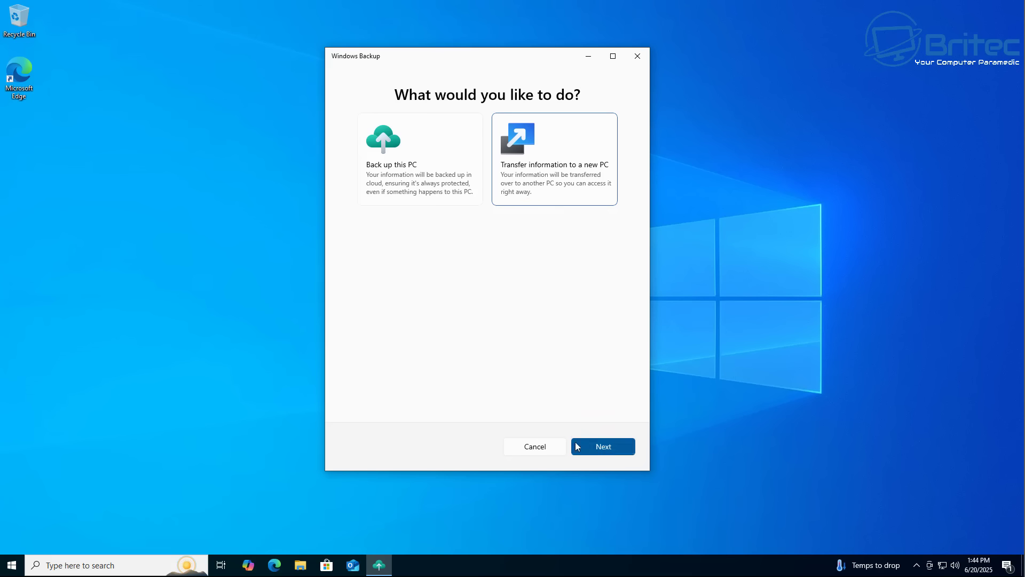
click(605, 453)
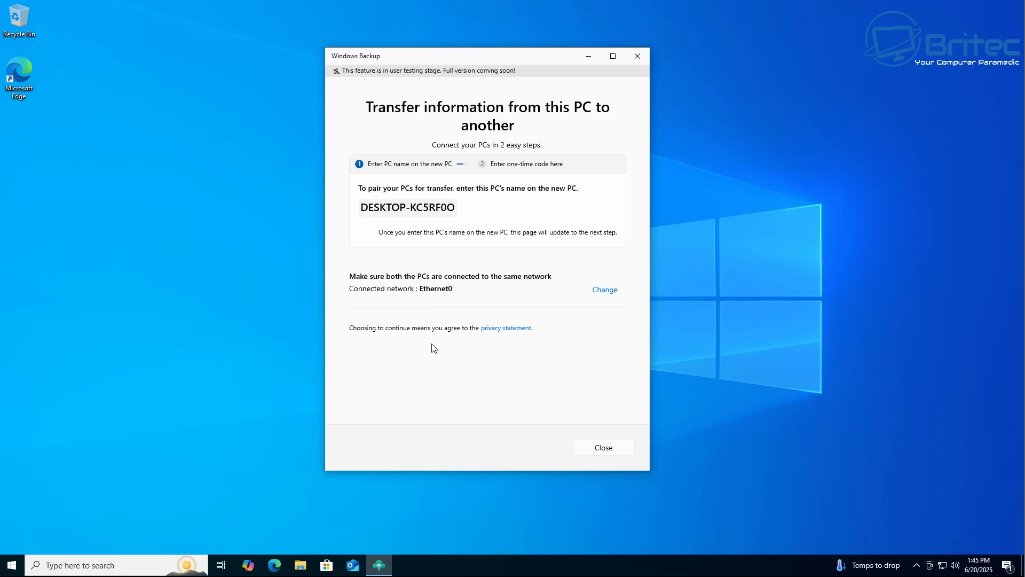
click(605, 447)
click(22, 568)
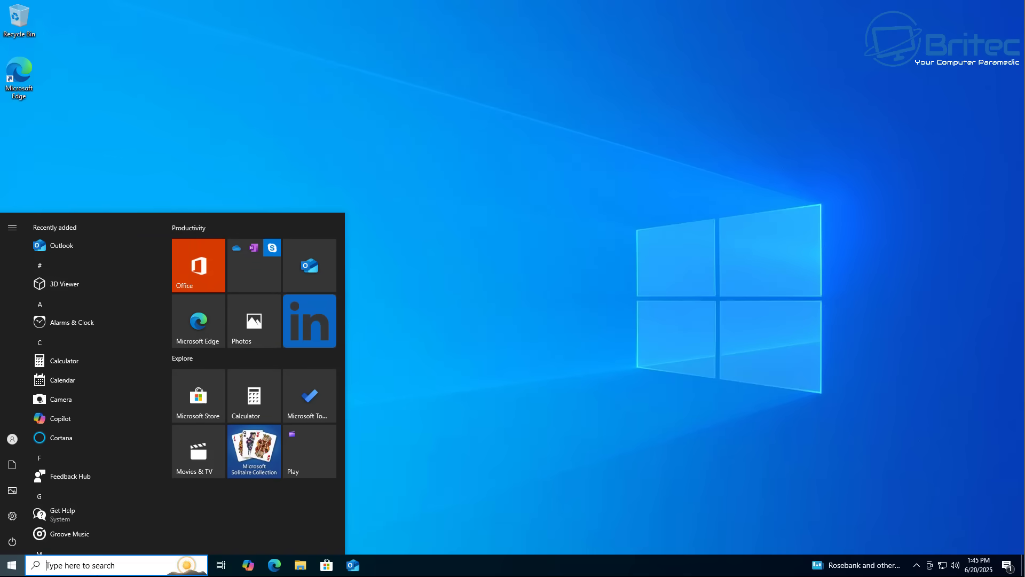
- Reopen Windows Backup via 'windows backup' search, review 'Back up this PC', then choose Don't back up
click(91, 569)
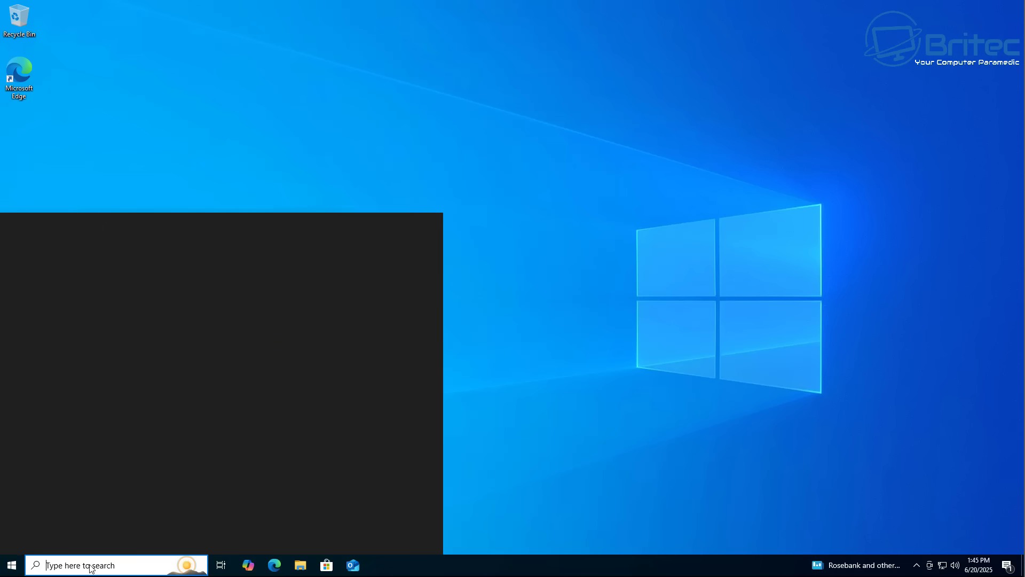
text(windows backup)
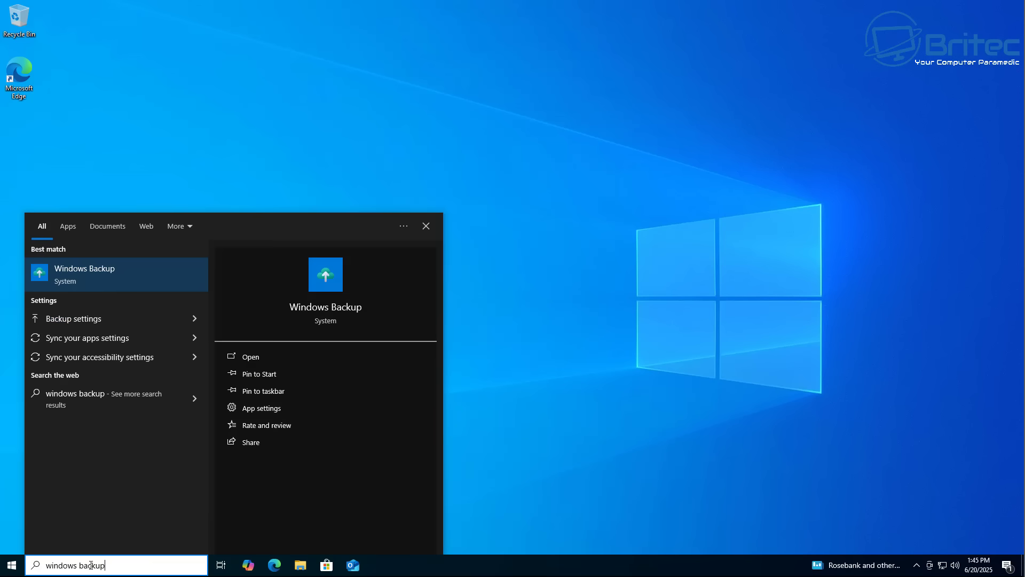
click(59, 270)
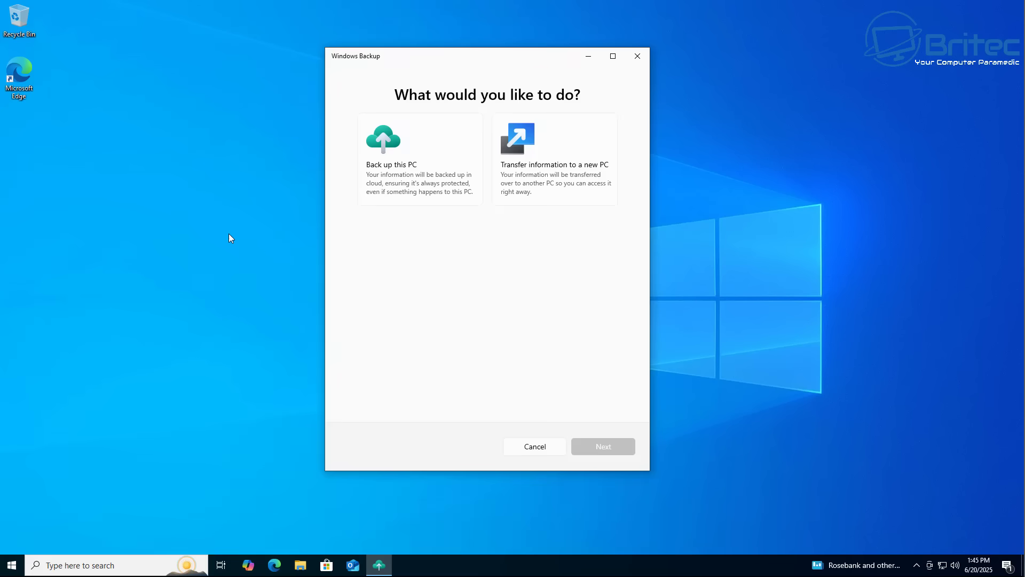
click(397, 184)
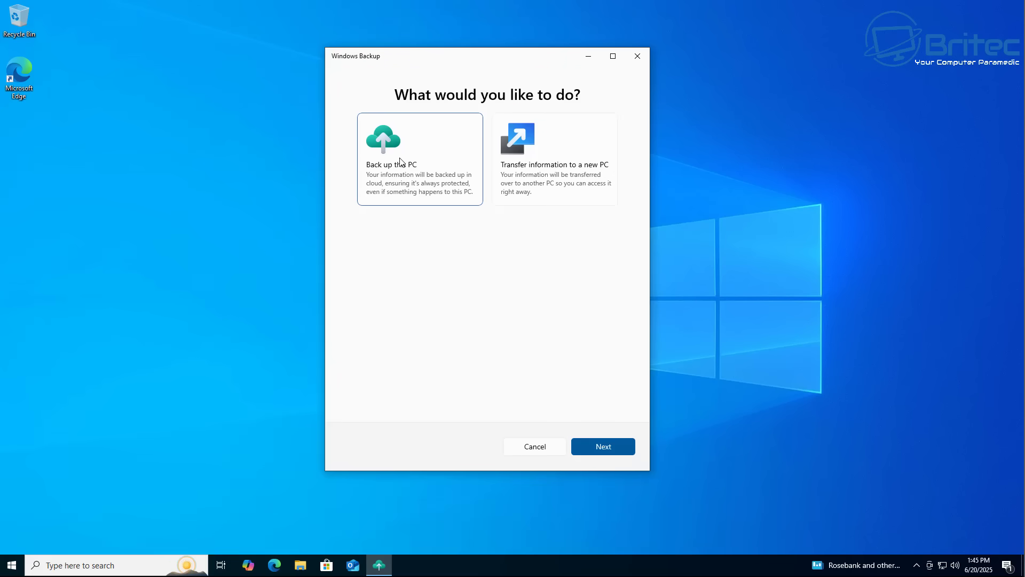
click(609, 452)
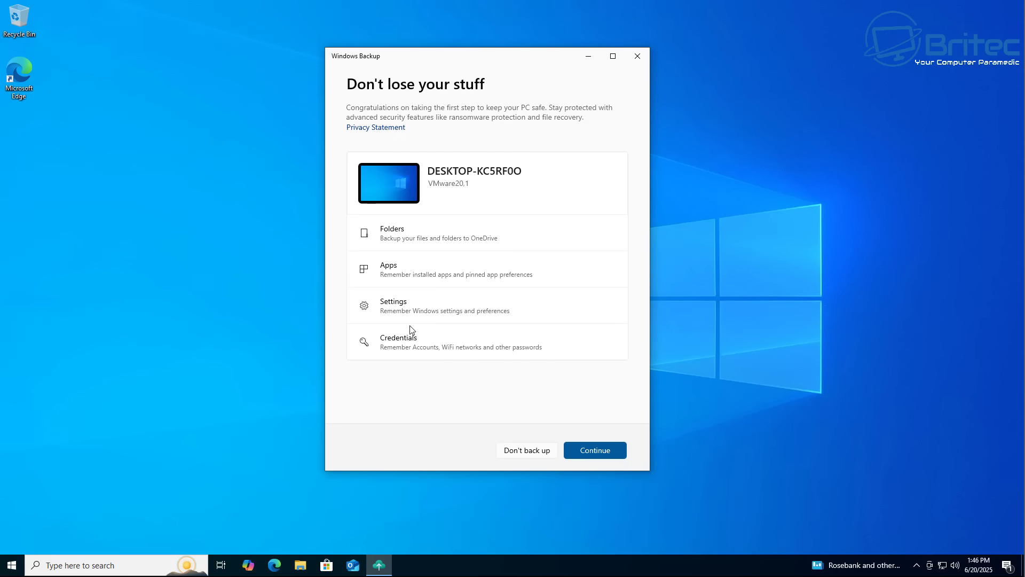
click(542, 455)
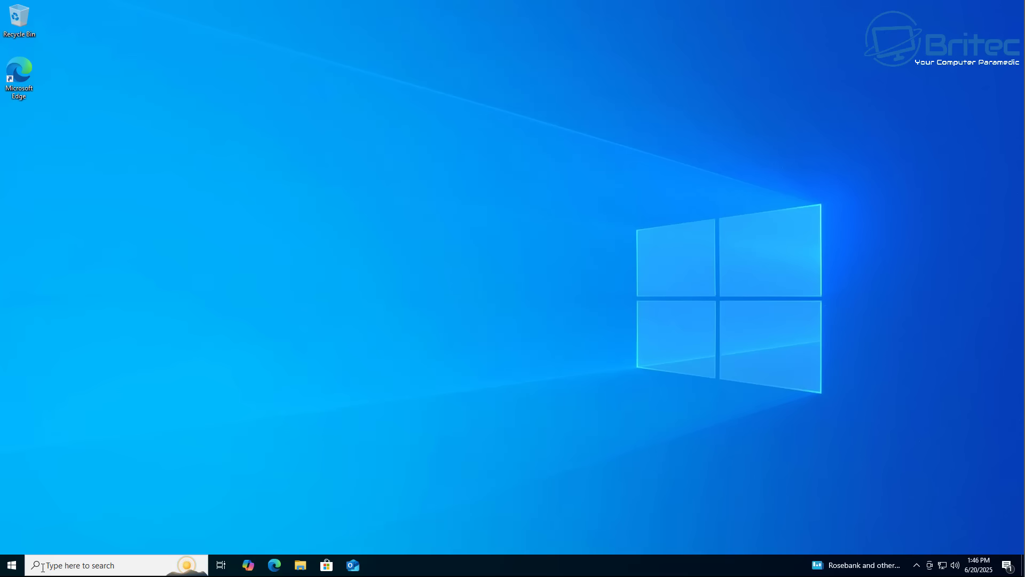
- Run winver to confirm Windows 10 Version 22H2 (OS Build 19045.6029), then dismiss About Windows
click(61, 566)
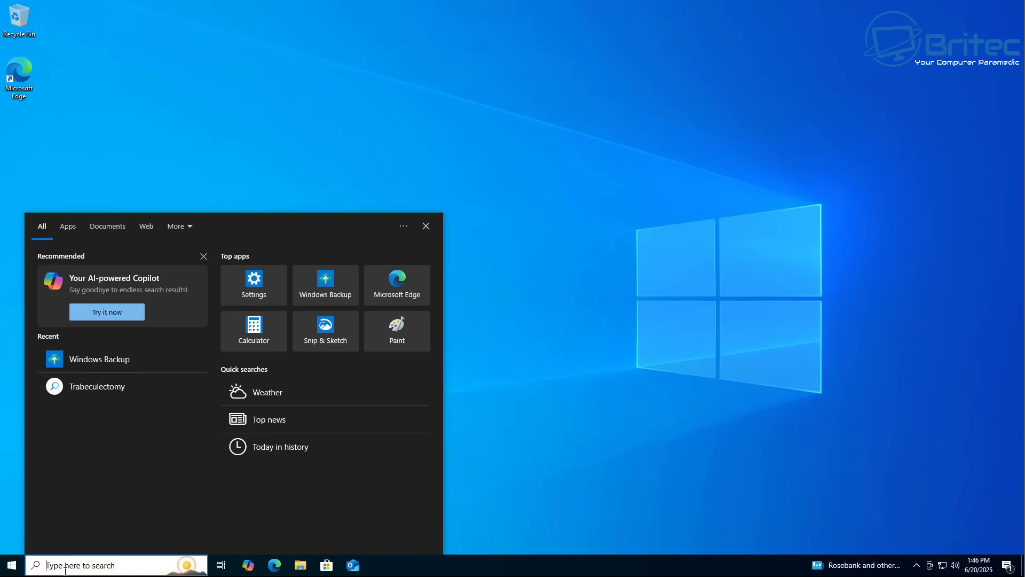
text(winver)
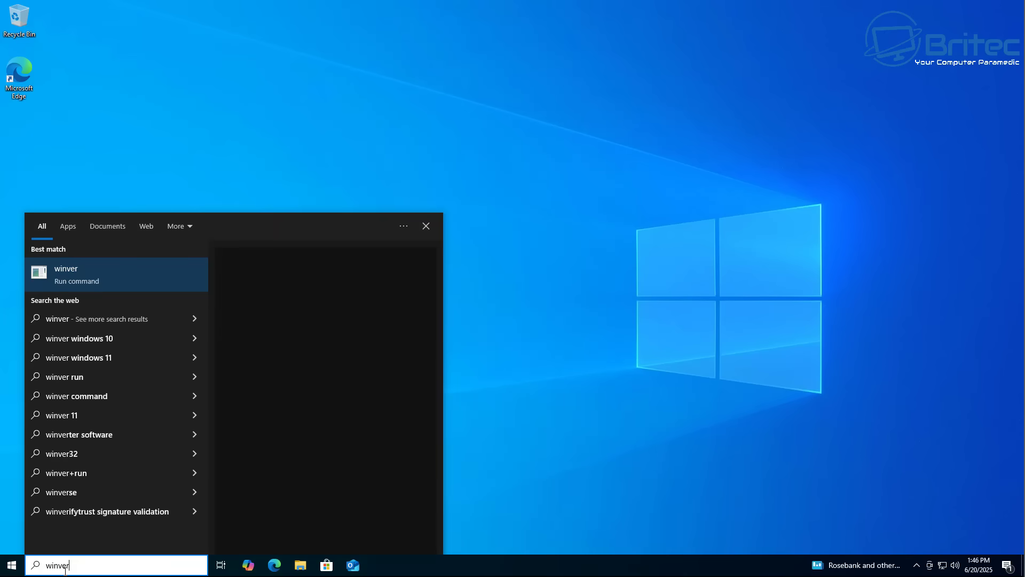
click(80, 277)
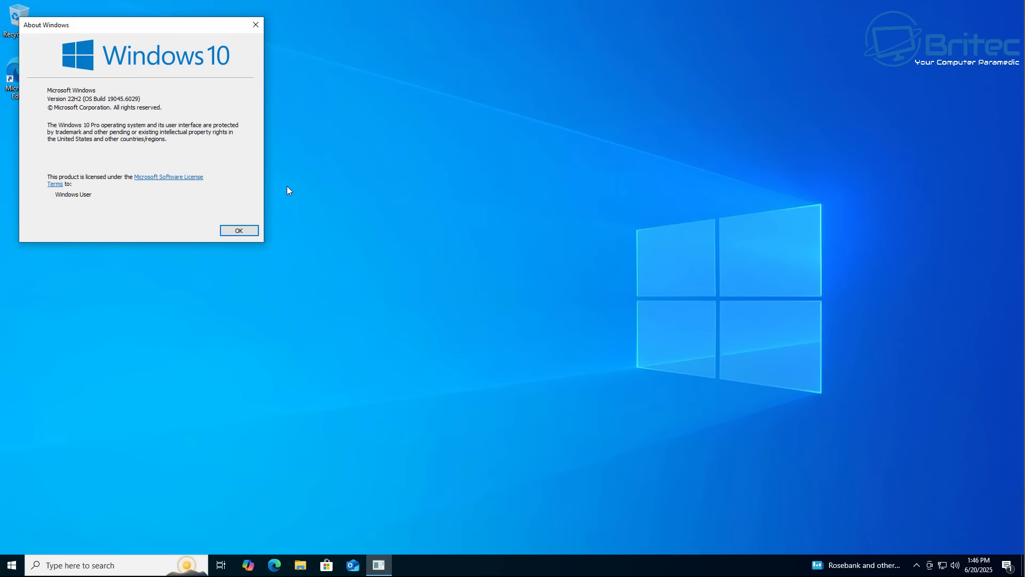
click(255, 234)
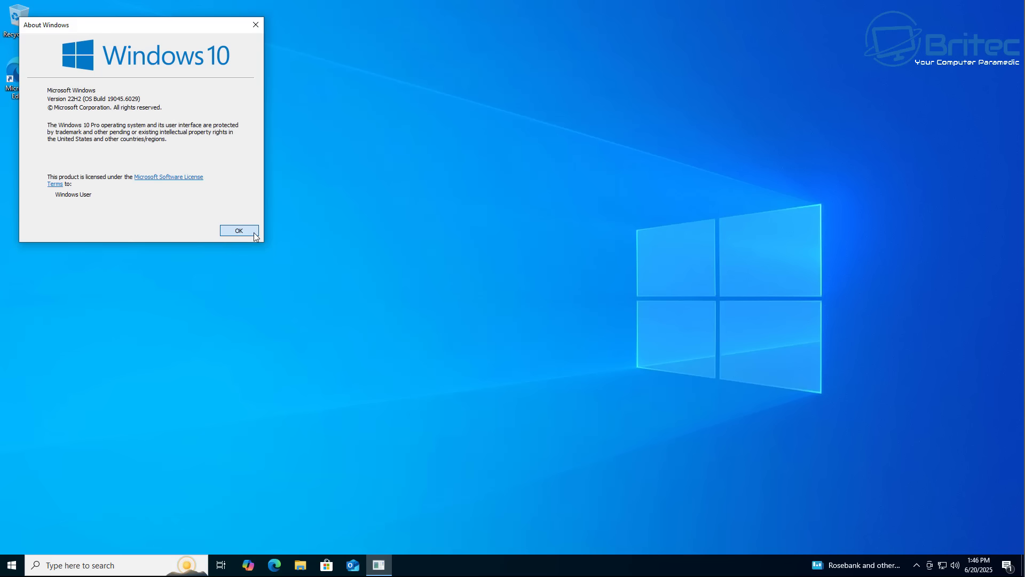